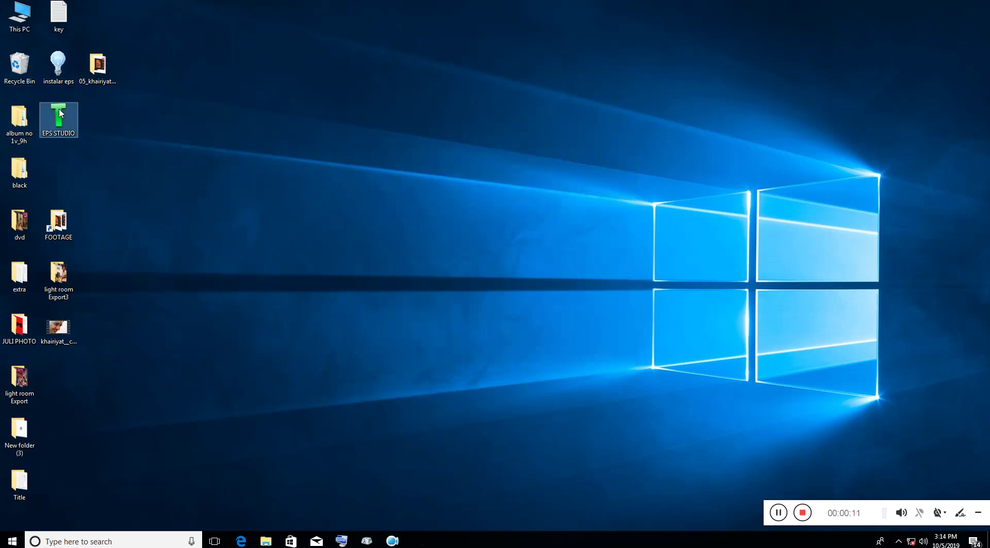
- Launch EPS STUDIO from the desktop, start Edius8 from its program launcher and close the launcher
{"action": "left_click", "coordinate": [131, 128]}
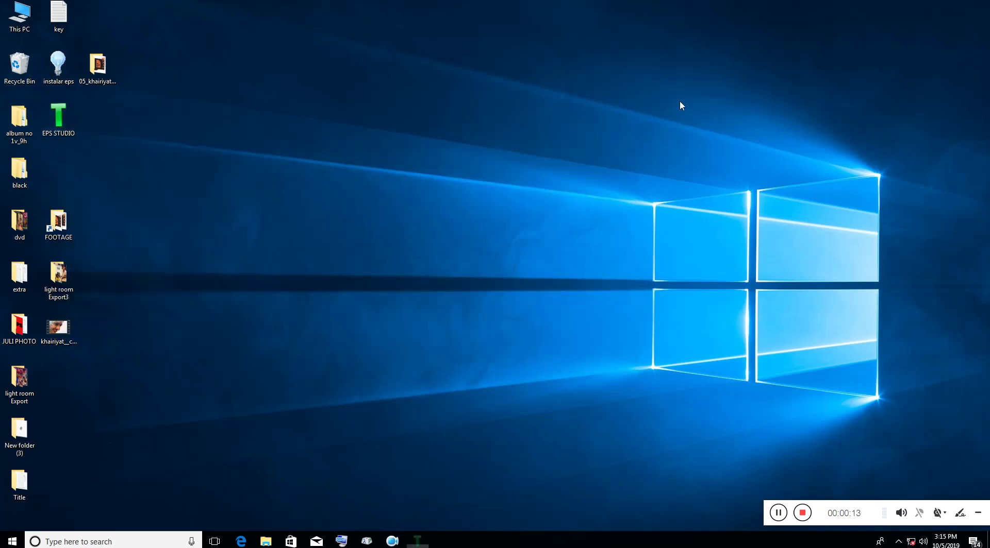
{"action": "left_click_drag", "start_coordinate": [264, 75], "coordinate": [705, 183]}
{"action": "right_click", "coordinate": [644, 85]}
{"action": "left_click", "coordinate": [713, 116]}
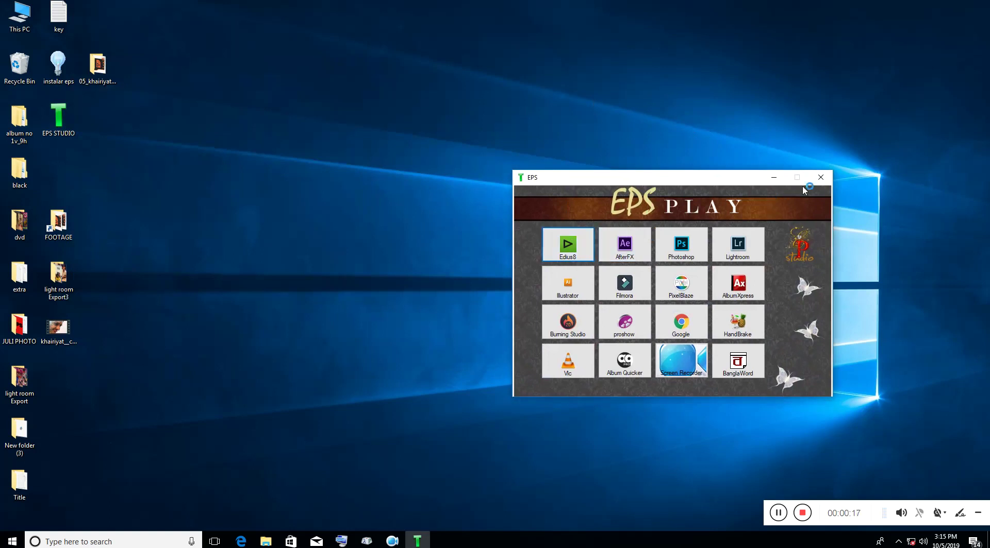
{"action": "left_click", "coordinate": [821, 177]}
{"action": "right_click", "coordinate": [515, 166]}
{"action": "left_click", "coordinate": [565, 195]}
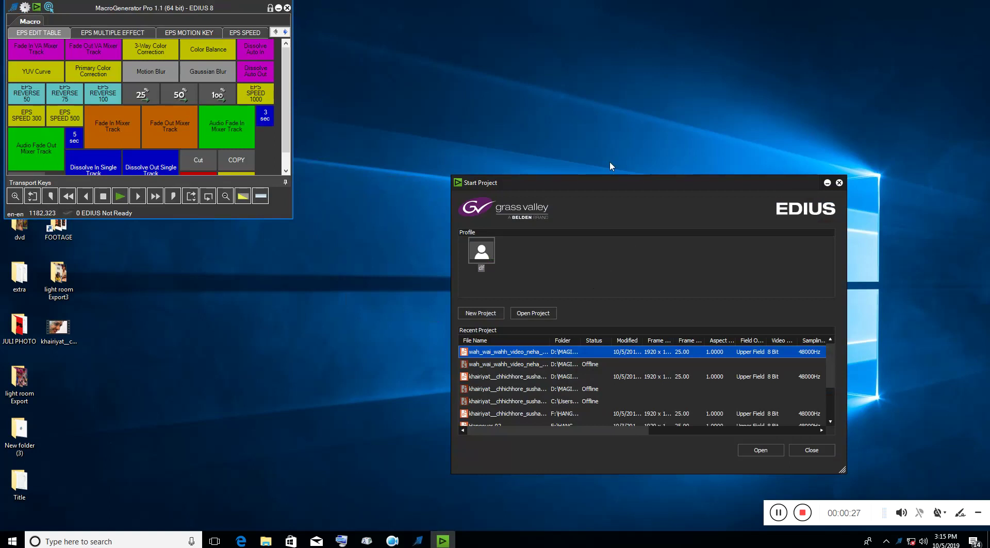
- Create the new project Untitled6 with the first HD 1920x1080 50p 16:9 8bit preset, keeping MacroGenerator Pro running
{"action": "left_click", "coordinate": [478, 313]}
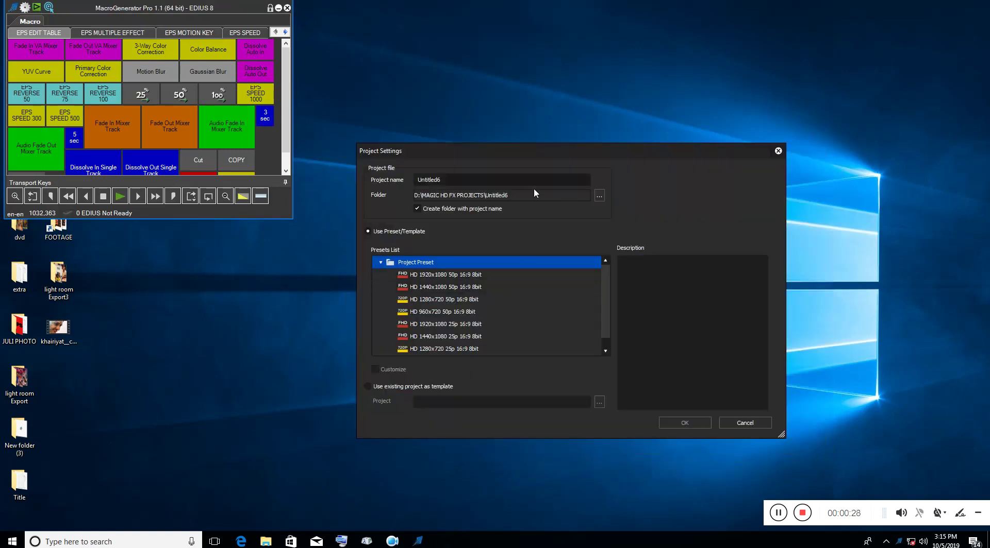
{"action": "double_click", "coordinate": [438, 275]}
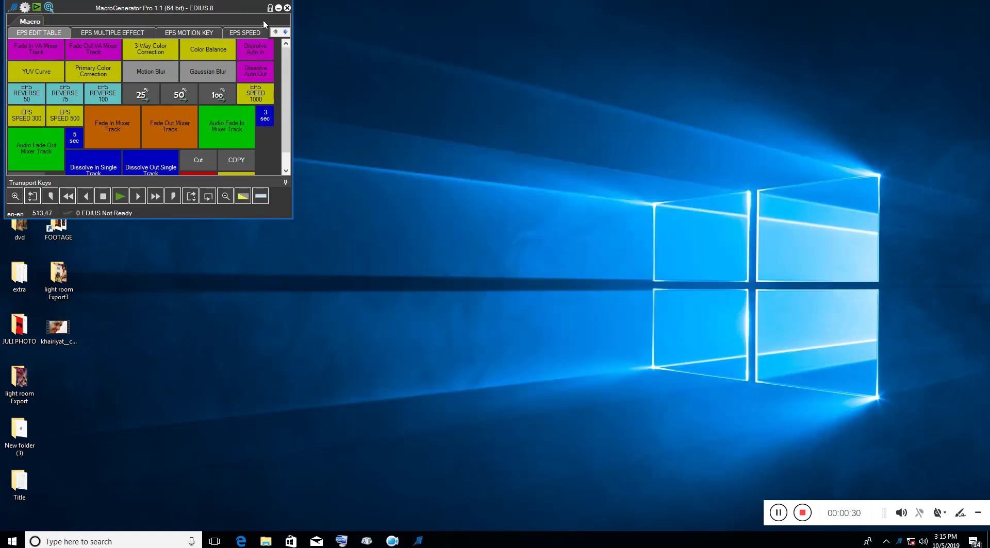
{"action": "left_click", "coordinate": [277, 8]}
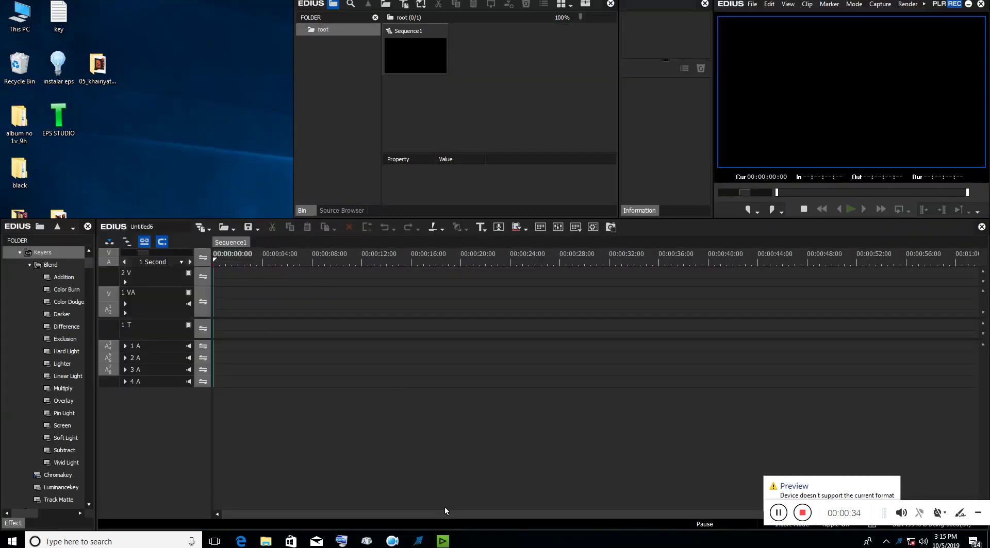
{"action": "left_click", "coordinate": [426, 544]}
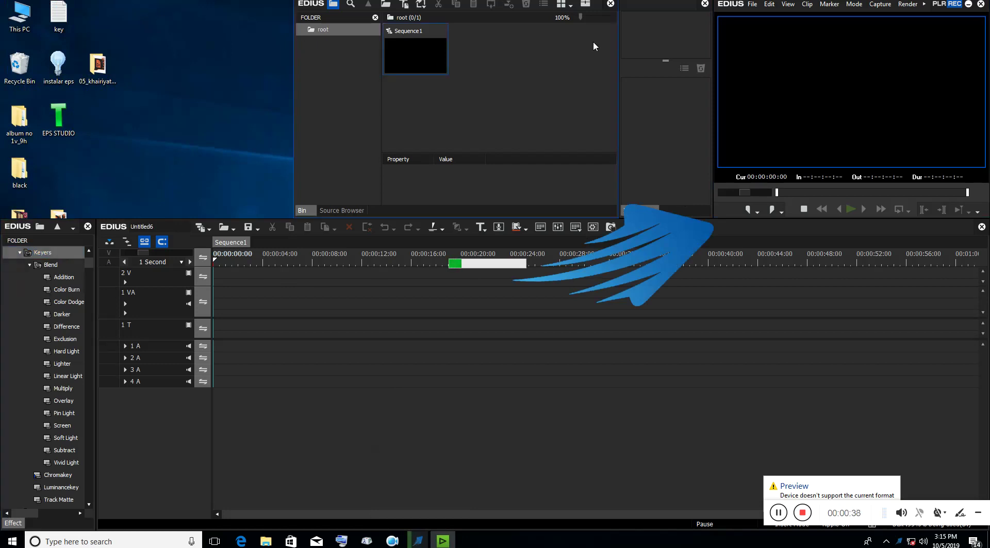
- Open the existing khairiyat__chhichhore project file from its folder on the Desktop
{"action": "left_click", "coordinate": [758, 7]}
{"action": "mouse_move", "coordinate": [814, 163]}
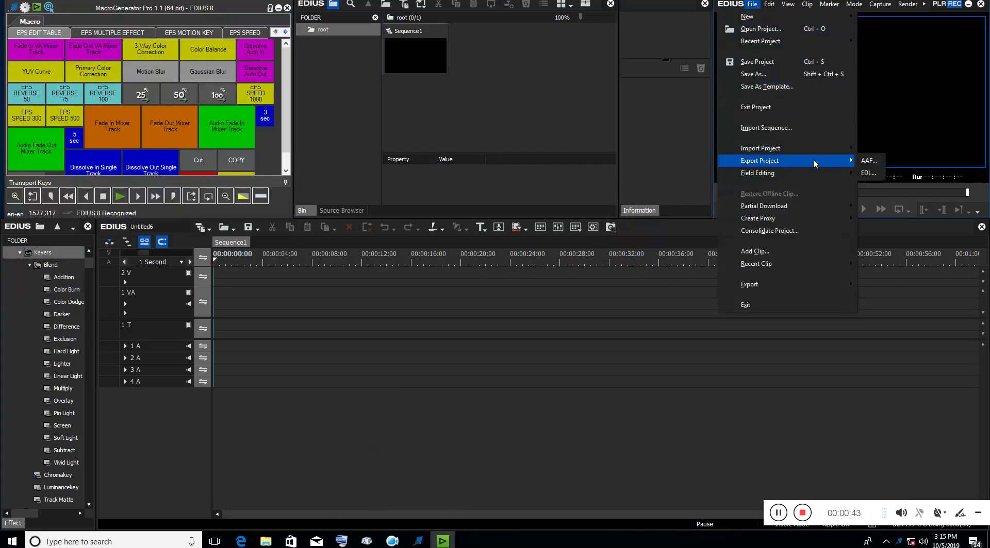
{"action": "left_click", "coordinate": [762, 29]}
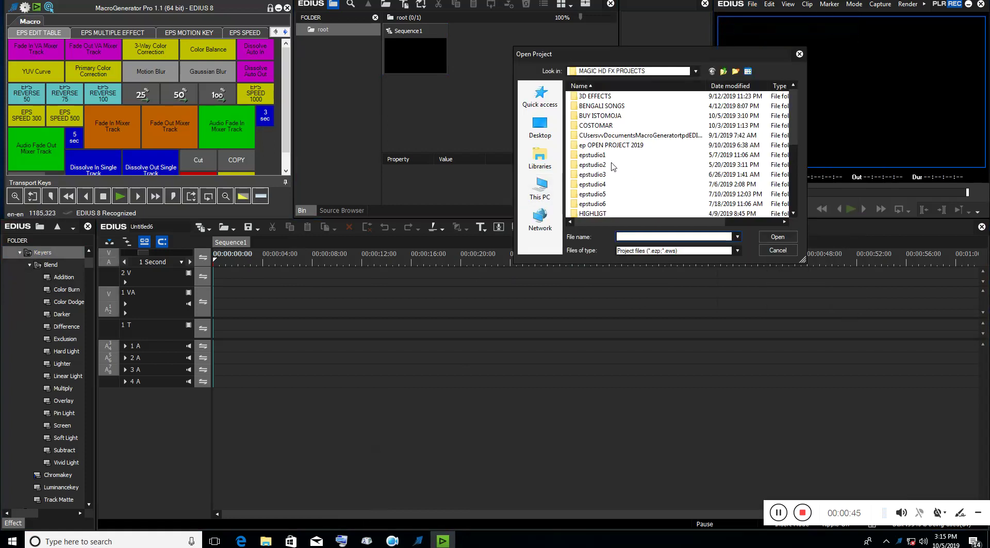
{"action": "left_click", "coordinate": [539, 126]}
{"action": "left_click_drag", "start_coordinate": [793, 122], "coordinate": [787, 154]}
{"action": "double_click", "coordinate": [662, 141]}
{"action": "left_click", "coordinate": [621, 118]}
{"action": "left_click", "coordinate": [765, 237]}
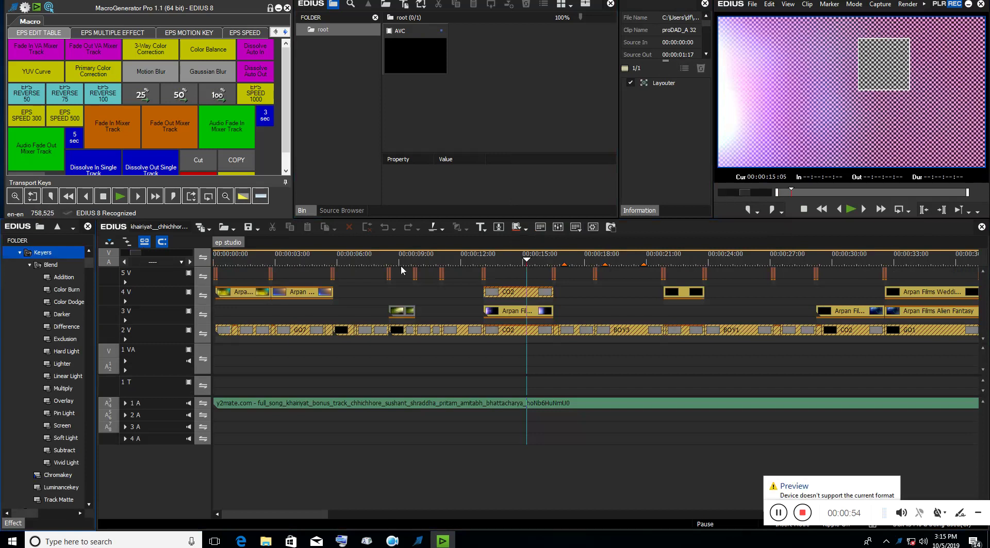
- Move the timeline cursor to 00:00:06:14 and mute audio track 1 A
{"action": "left_click", "coordinate": [349, 289]}
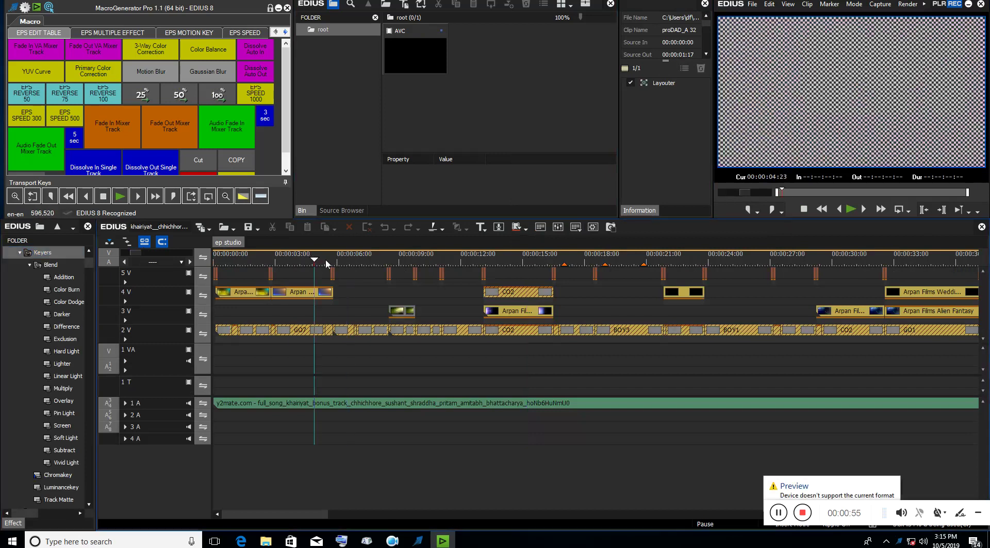
{"action": "left_click", "coordinate": [415, 287]}
{"action": "left_click", "coordinate": [348, 300]}
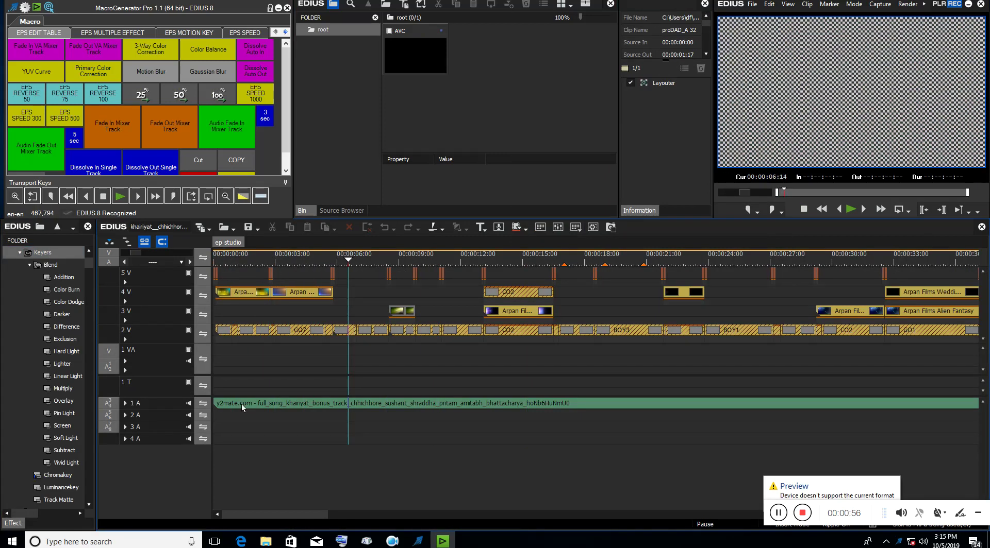
{"action": "left_click", "coordinate": [188, 404]}
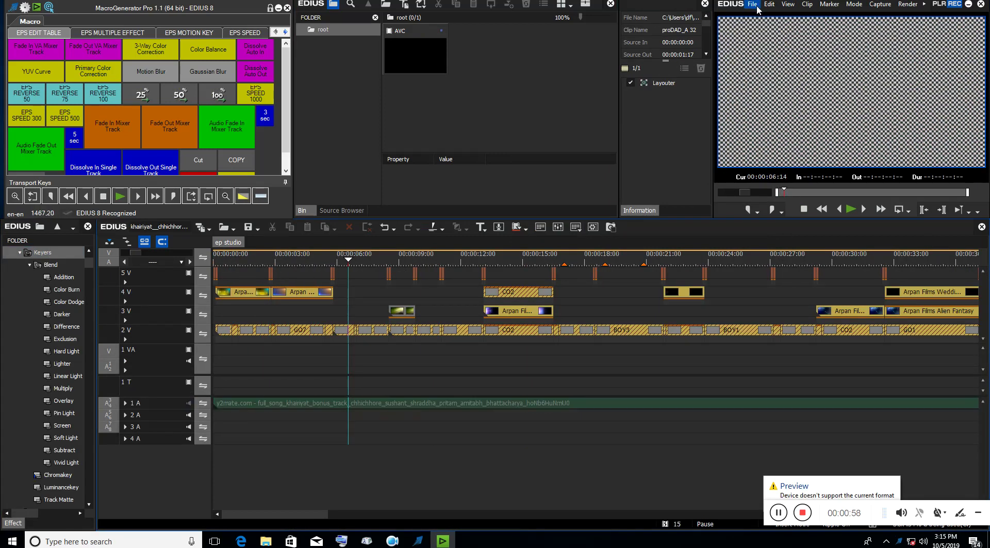
- Open the list of offline clips to restore and relink BOY1.mpg to the BOY1 file in the FOOTAGE a folder
{"action": "left_click", "coordinate": [665, 525]}
{"action": "double_click", "coordinate": [691, 123]}
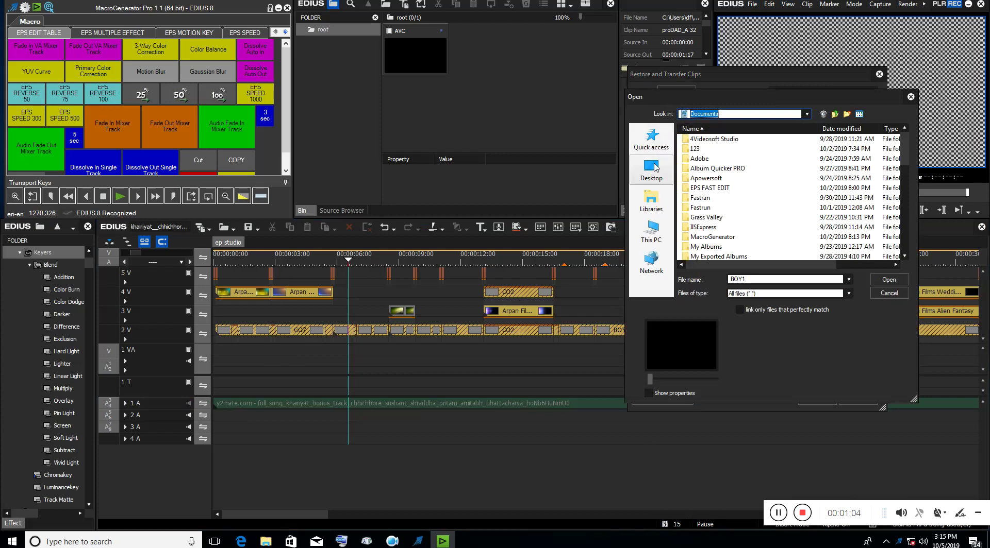
{"action": "scroll", "coordinate": [871, 203], "scroll_direction": "down", "scroll_amount": 2}
{"action": "left_click_drag", "start_coordinate": [902, 184], "coordinate": [904, 257]}
{"action": "double_click", "coordinate": [725, 226]}
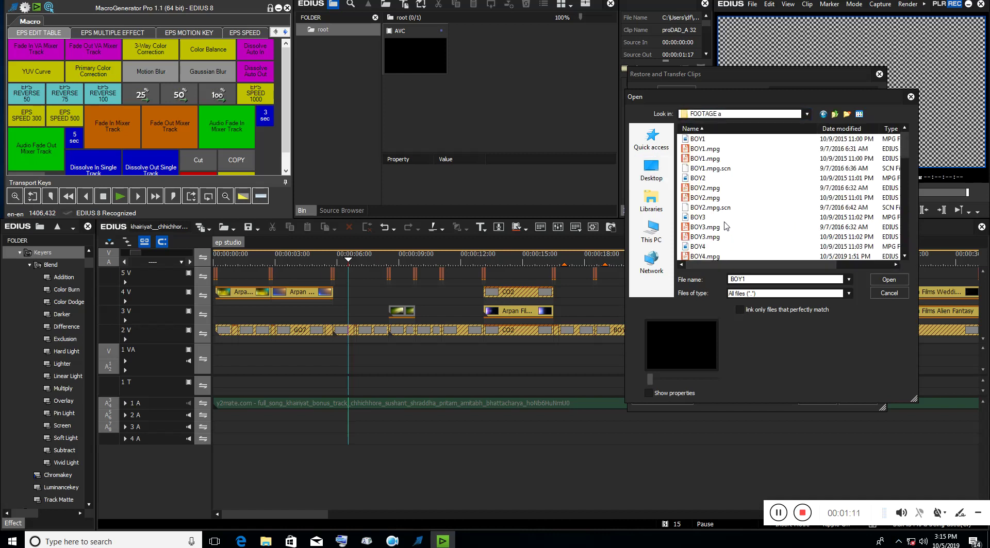
{"action": "double_click", "coordinate": [692, 141]}
- Relink the lost clips BOY2.mpg, BOY3.mpg and BOY4.mpg to their matching files in FOOTAGE a
{"action": "double_click", "coordinate": [699, 132]}
{"action": "double_click", "coordinate": [697, 179]}
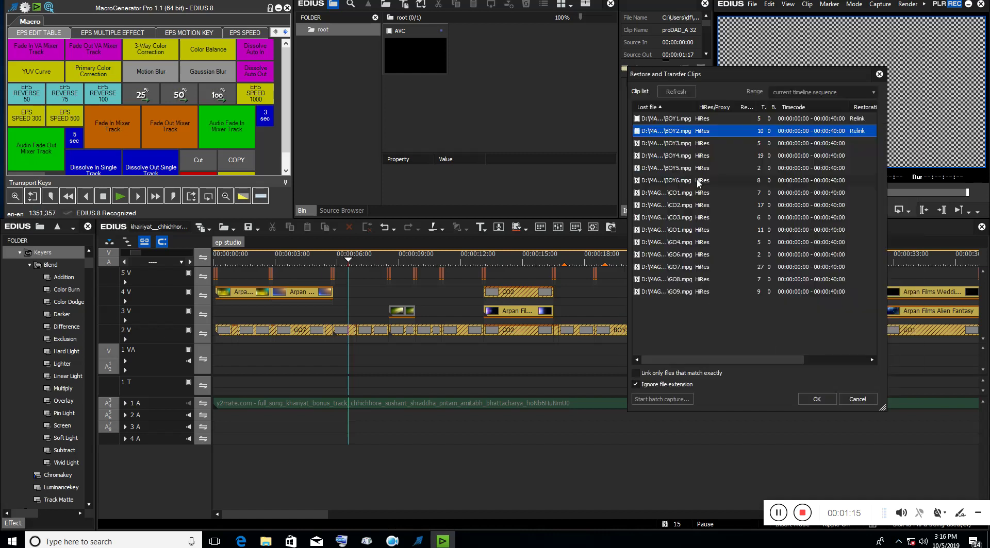
{"action": "double_click", "coordinate": [686, 143]}
{"action": "double_click", "coordinate": [714, 216]}
{"action": "double_click", "coordinate": [687, 156]}
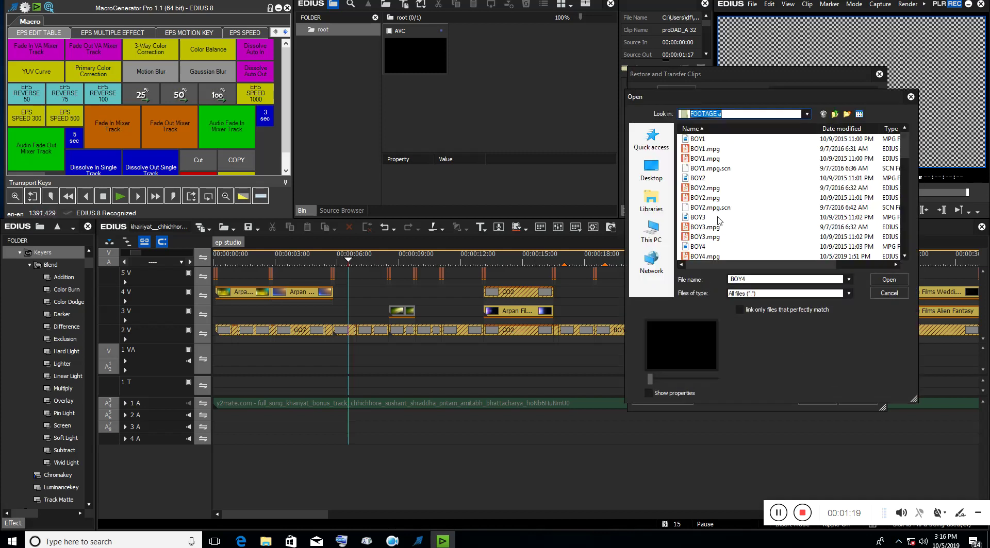
{"action": "double_click", "coordinate": [707, 246]}
- Relink the lost clips BOY5.mpg and BOY6.mpg to their matching files in FOOTAGE a
{"action": "double_click", "coordinate": [695, 170]}
{"action": "scroll", "coordinate": [730, 233], "scroll_direction": "down", "scroll_amount": 1}
{"action": "double_click", "coordinate": [727, 248]}
{"action": "left_click", "coordinate": [695, 182]}
{"action": "double_click", "coordinate": [695, 185]}
{"action": "double_click", "coordinate": [722, 249]}
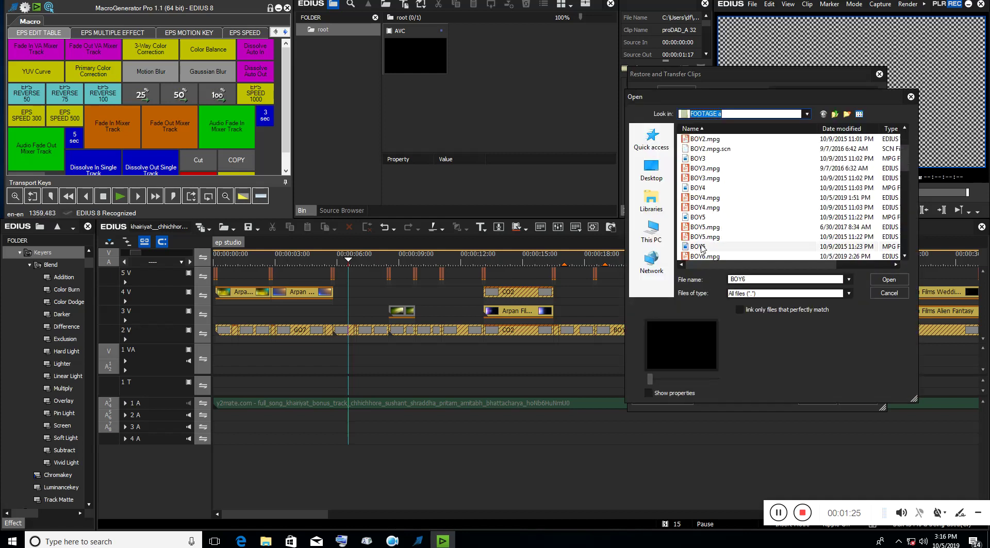
- Relink the lost clips CO1.mpg and CO2.mpg to their matching files in FOOTAGE a
{"action": "double_click", "coordinate": [699, 194]}
{"action": "scroll", "coordinate": [747, 239], "scroll_direction": "down", "scroll_amount": 1}
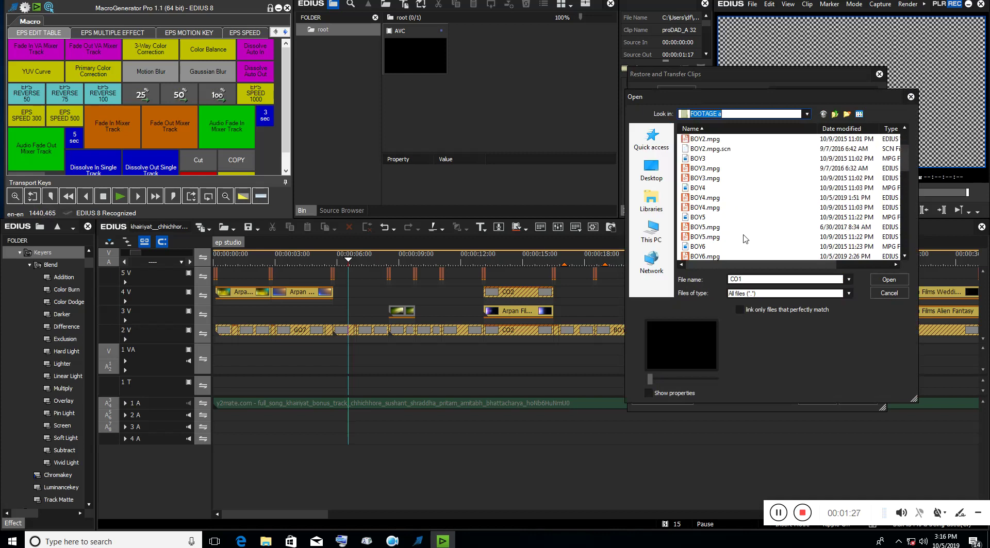
{"action": "double_click", "coordinate": [734, 247]}
{"action": "double_click", "coordinate": [735, 205]}
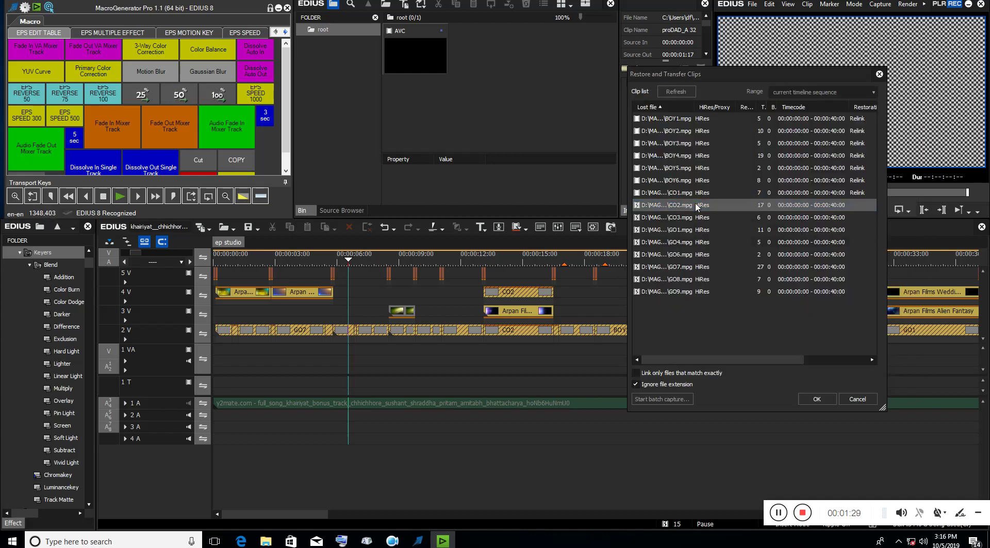
{"action": "scroll", "coordinate": [740, 253], "scroll_direction": "down", "scroll_amount": 1}
{"action": "scroll", "coordinate": [739, 253], "scroll_direction": "down", "scroll_amount": 4}
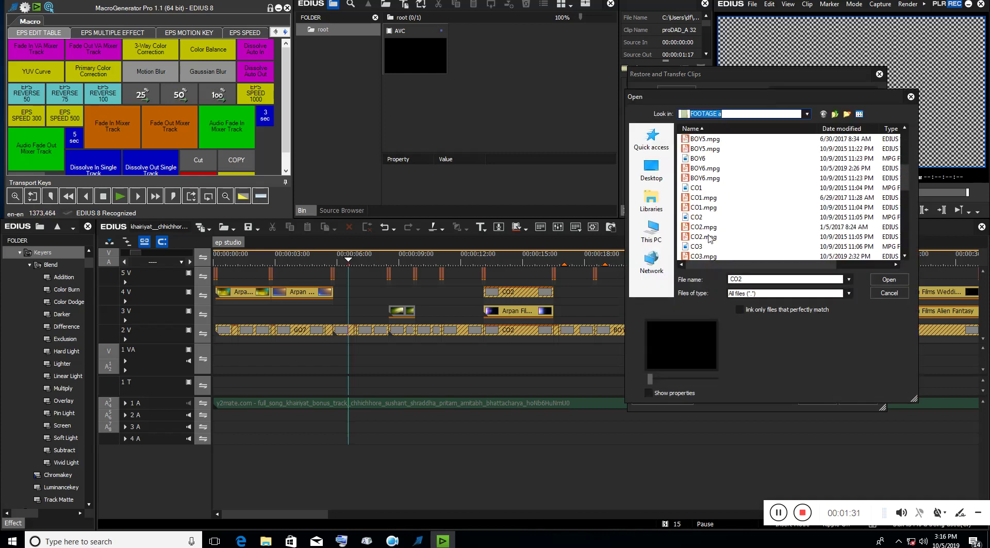
{"action": "double_click", "coordinate": [700, 221]}
- Relink the lost clips CO3.mpg and GO1.mpg to their matching files in FOOTAGE a
{"action": "double_click", "coordinate": [697, 221]}
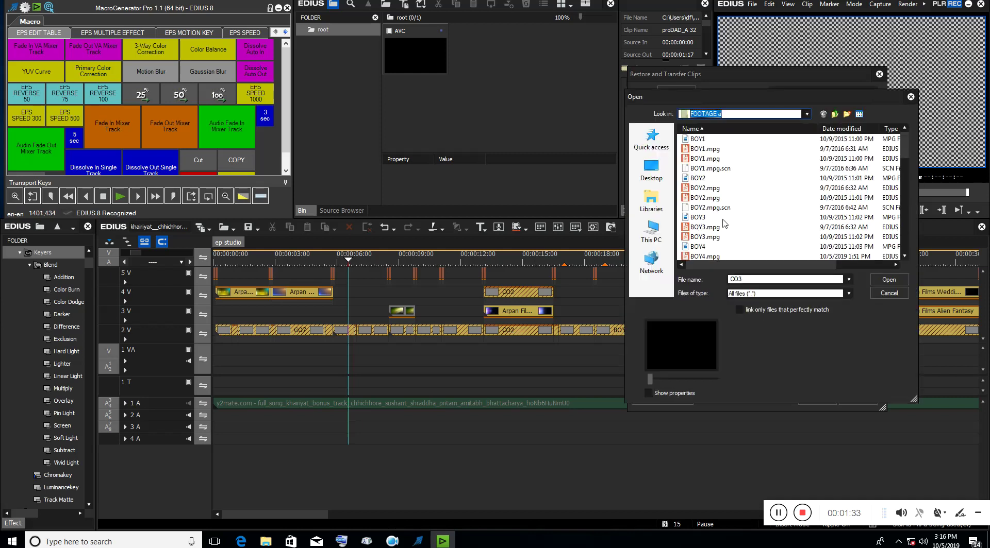
{"action": "scroll", "coordinate": [724, 256], "scroll_direction": "down", "scroll_amount": 2}
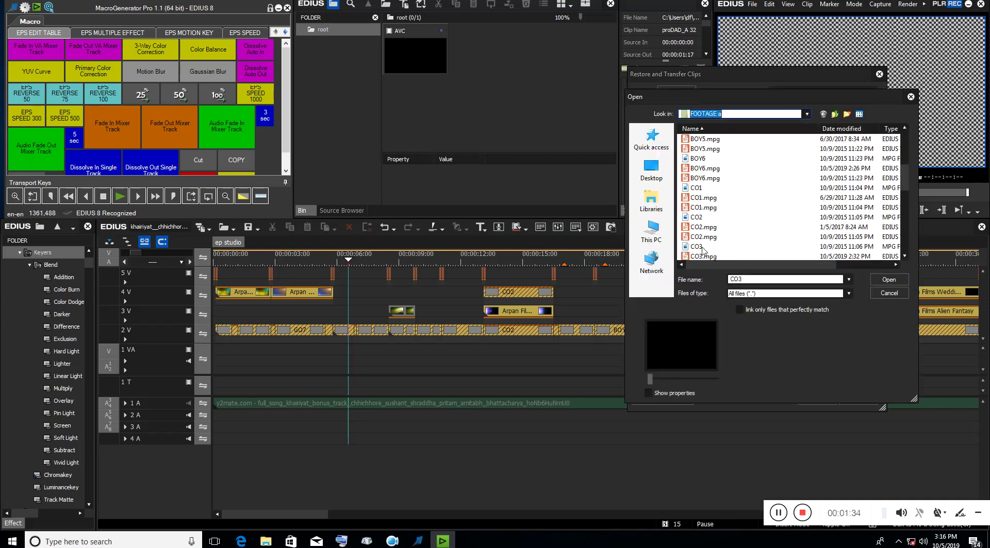
{"action": "double_click", "coordinate": [702, 250]}
{"action": "double_click", "coordinate": [701, 230]}
{"action": "scroll", "coordinate": [731, 230], "scroll_direction": "down", "scroll_amount": 1}
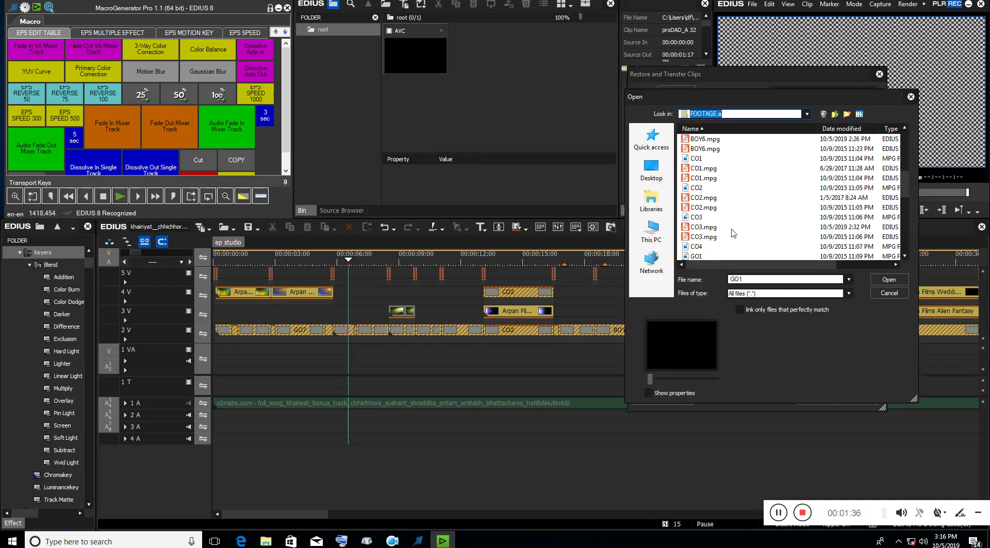
{"action": "scroll", "coordinate": [717, 235], "scroll_direction": "down", "scroll_amount": 1}
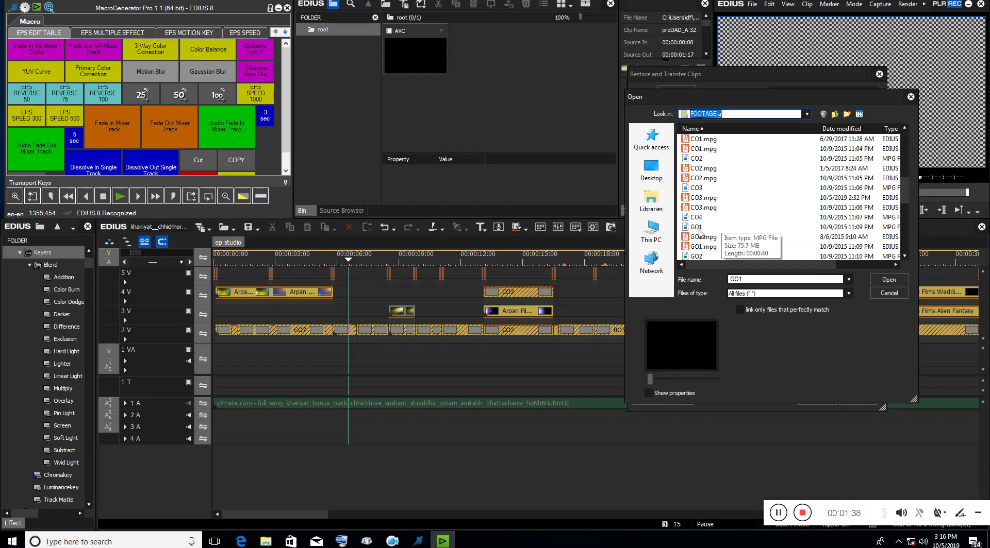
{"action": "double_click", "coordinate": [701, 231]}
- Relink the lost clip GO4.mpg to its matching file in FOOTAGE a
{"action": "double_click", "coordinate": [696, 246]}
{"action": "scroll", "coordinate": [722, 222], "scroll_direction": "down", "scroll_amount": 2}
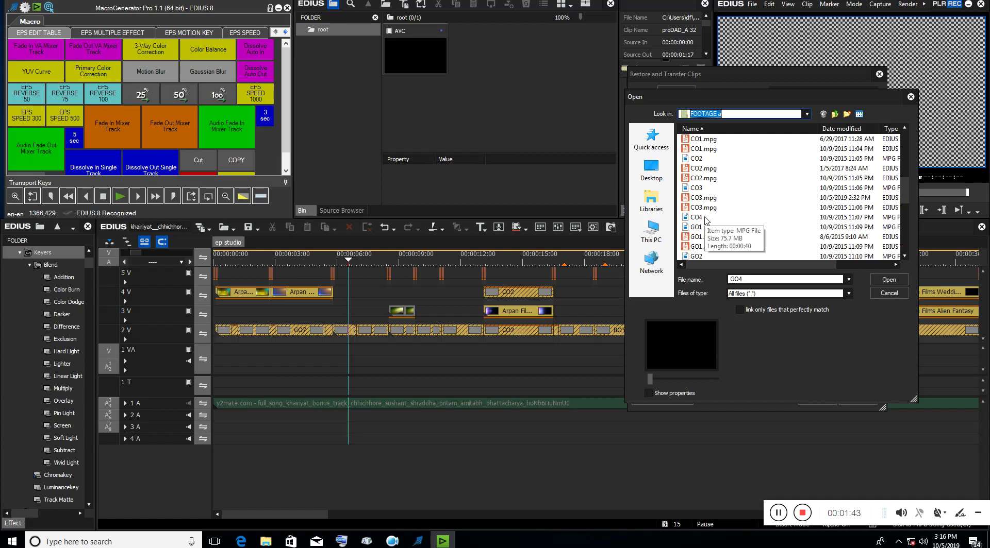
{"action": "scroll", "coordinate": [707, 224], "scroll_direction": "down", "scroll_amount": 6}
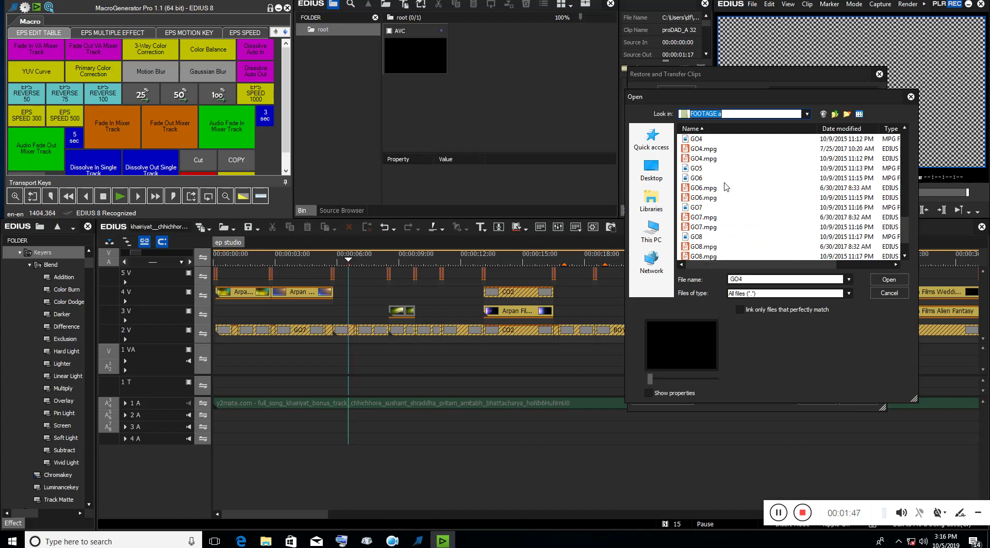
{"action": "double_click", "coordinate": [700, 147]}
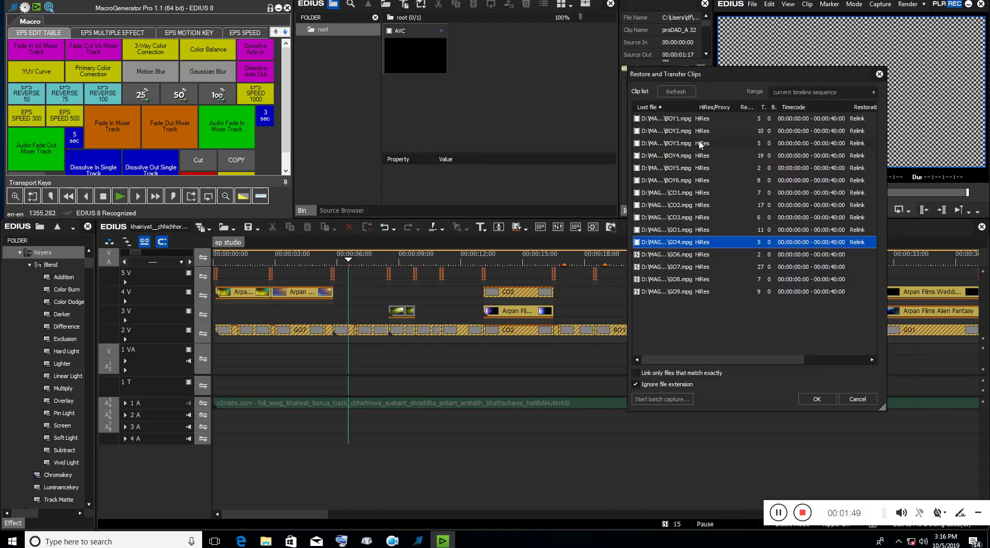
- Switch the file browser to a compact multi-column view and relink the lost clip GO6.mpg to its file in FOOTAGE a
{"action": "double_click", "coordinate": [695, 256]}
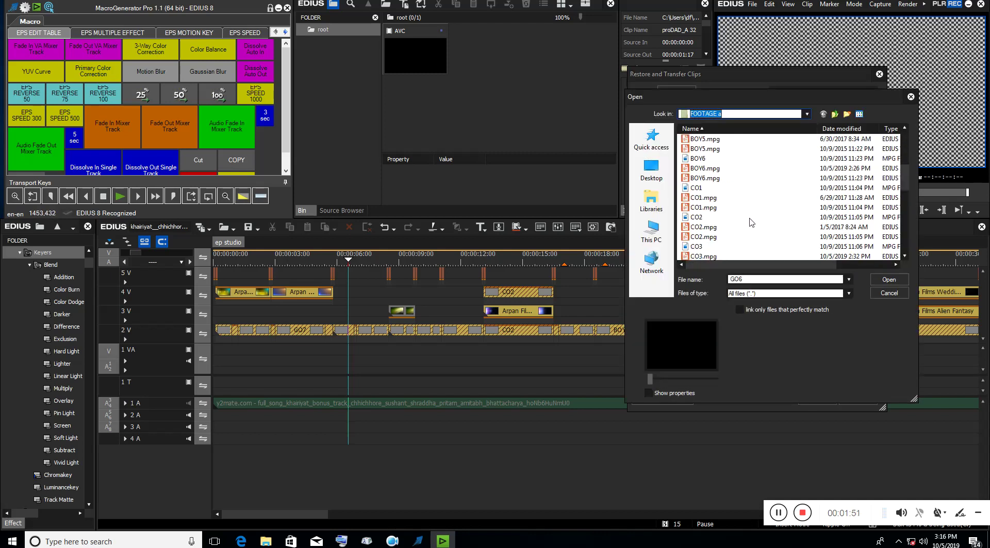
{"action": "left_click", "coordinate": [860, 114]}
{"action": "left_click", "coordinate": [871, 174]}
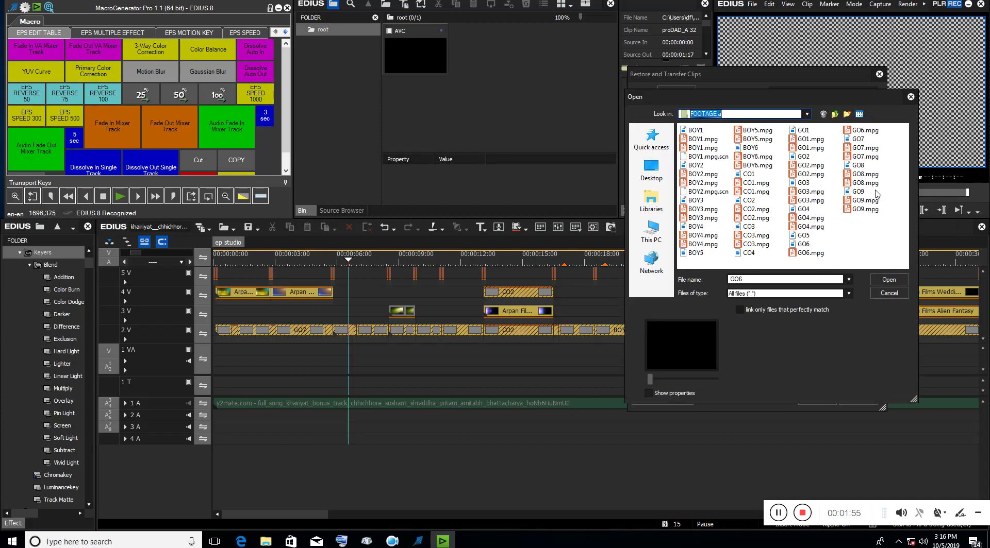
{"action": "double_click", "coordinate": [807, 253]}
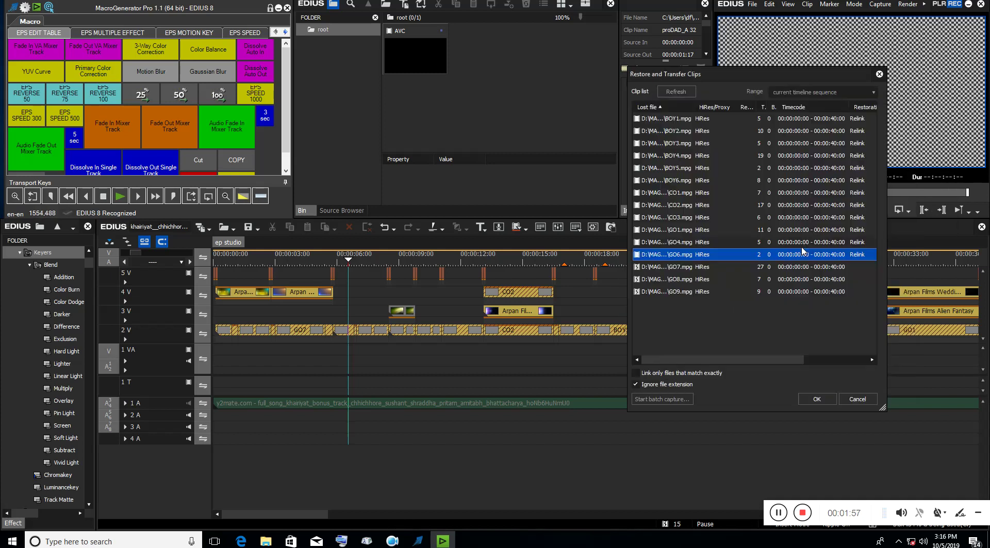
- Relink the lost clip GO7.mpg to its matching file in FOOTAGE a
{"action": "double_click", "coordinate": [692, 267]}
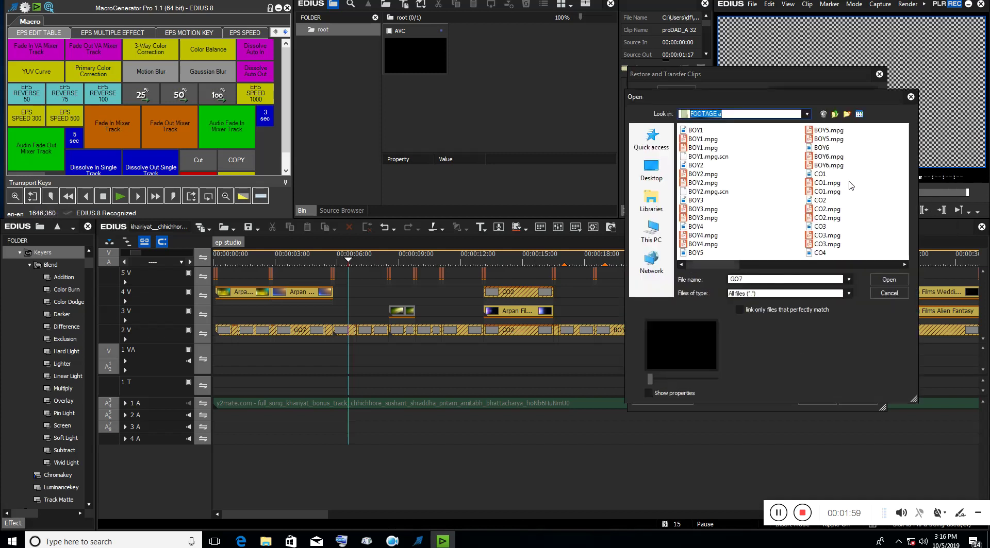
{"action": "left_click", "coordinate": [879, 263]}
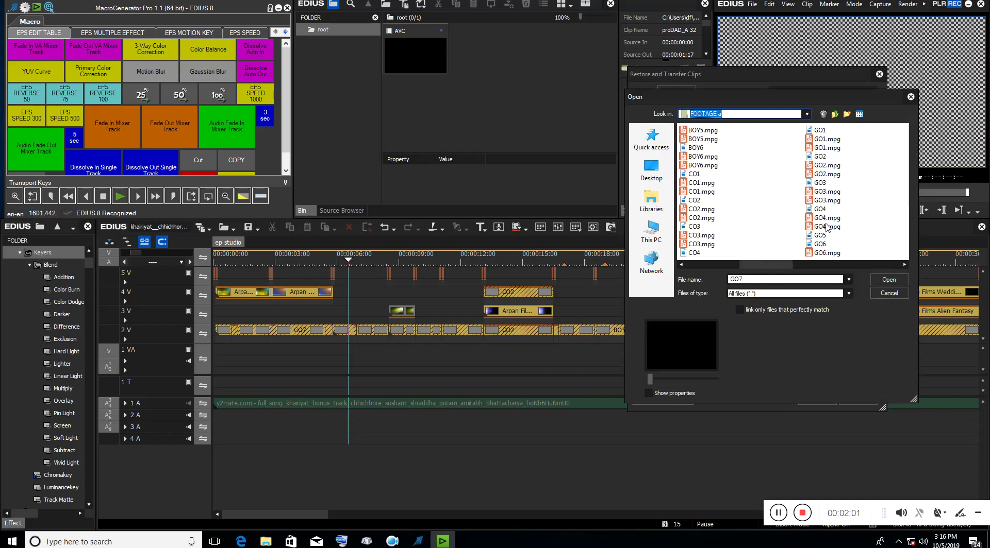
{"action": "left_click", "coordinate": [875, 265]}
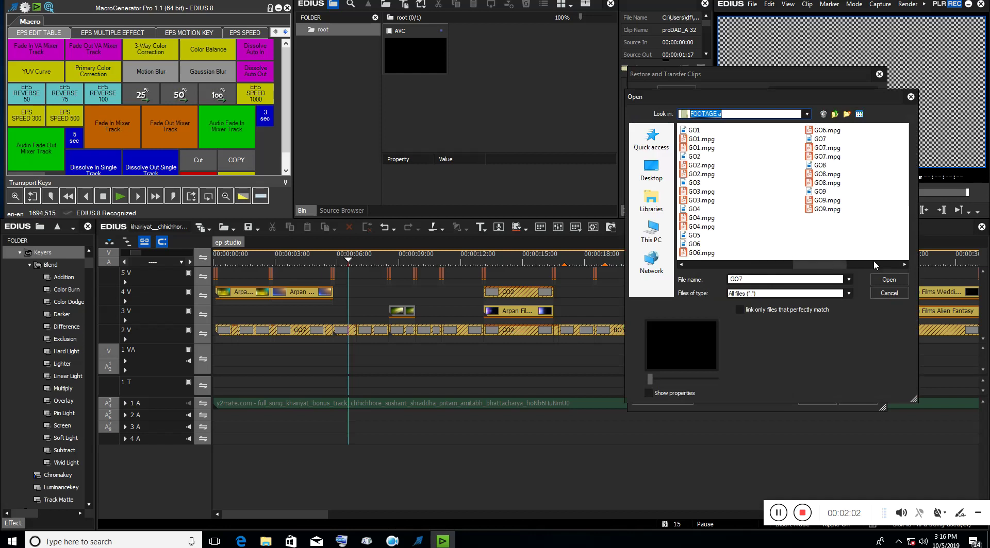
{"action": "double_click", "coordinate": [821, 148]}
- Relink the lost clip GO8.mpg to its matching file in FOOTAGE a
{"action": "double_click", "coordinate": [701, 279]}
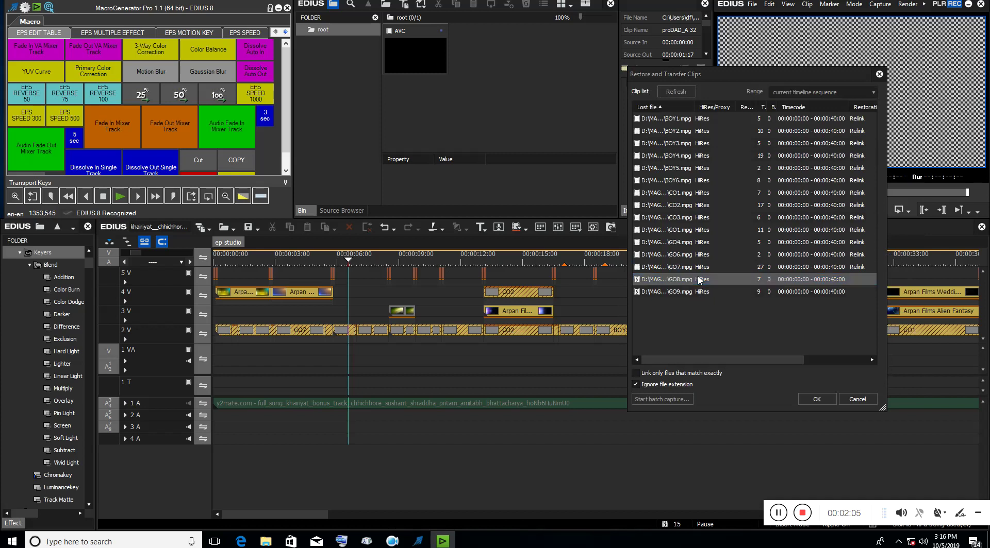
{"action": "left_click", "coordinate": [866, 264]}
{"action": "left_click", "coordinate": [865, 264]}
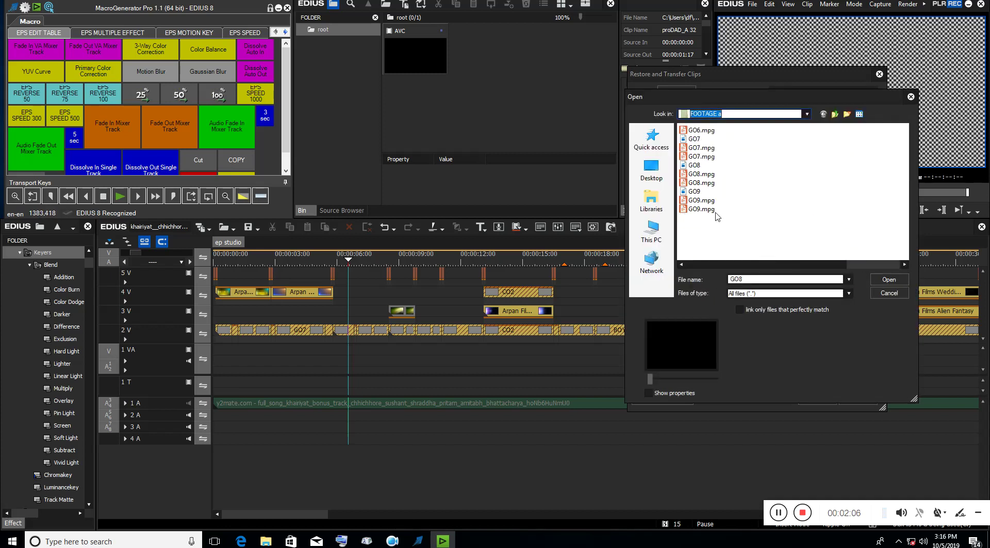
{"action": "double_click", "coordinate": [697, 167]}
- Relink the lost clip GO9.mpg to its file in FOOTAGE a and apply the clip restoration
{"action": "double_click", "coordinate": [680, 291]}
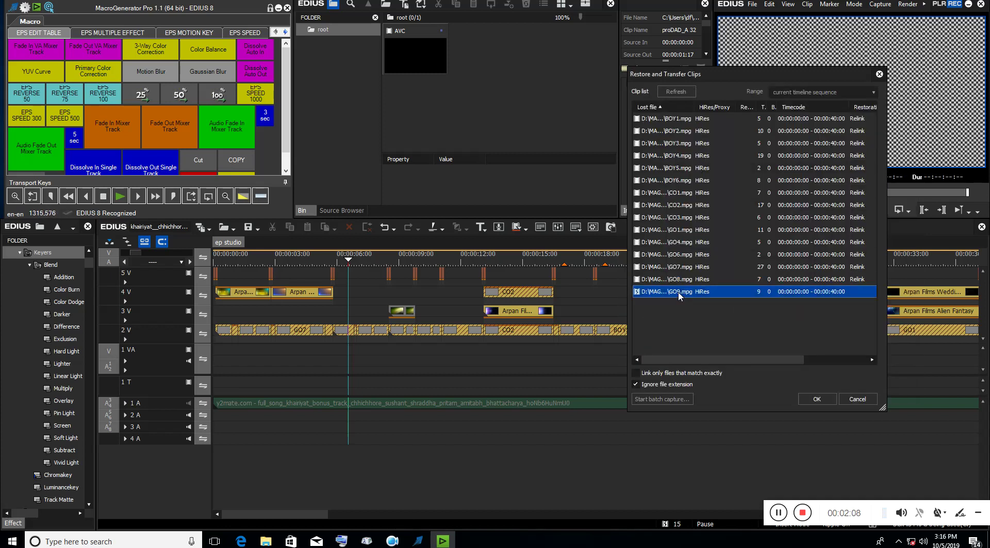
{"action": "left_click_drag", "start_coordinate": [733, 266], "coordinate": [887, 264]}
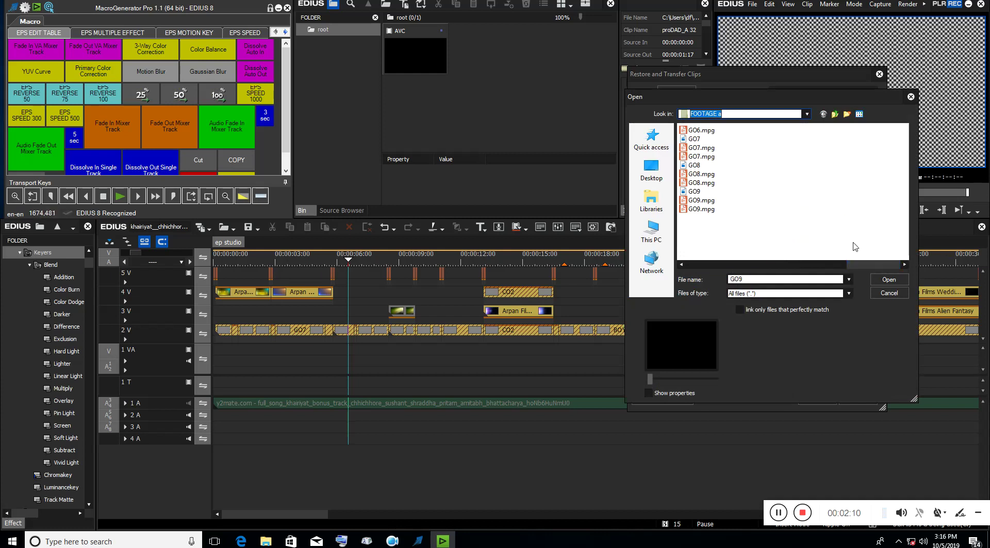
{"action": "double_click", "coordinate": [704, 200]}
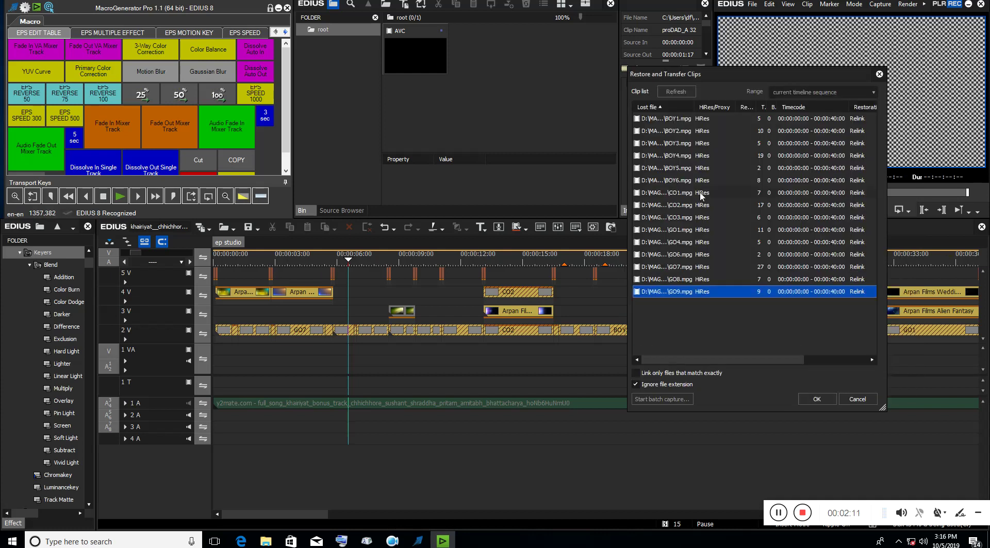
{"action": "left_click", "coordinate": [815, 400]}
- Play the restored sequence from its beginning to check the relinked footage
{"action": "left_click", "coordinate": [239, 258]}
{"action": "key", "text": "Home"}
{"action": "left_click", "coordinate": [853, 209]}
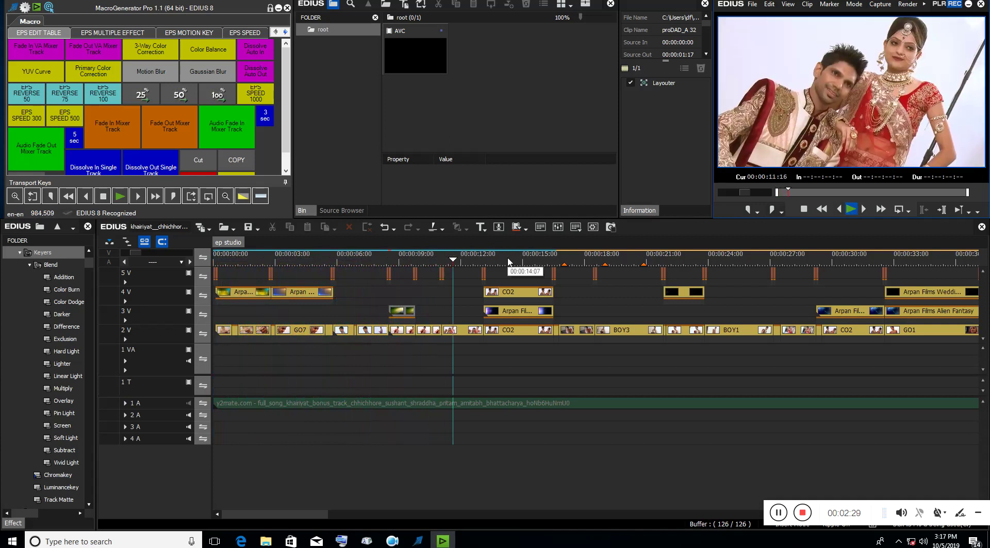
{"action": "left_click", "coordinate": [852, 209]}
- Scrub back and forth through the whole sequence to examine whether every relinked clip shows its picture
{"action": "left_click_drag", "start_coordinate": [502, 262], "coordinate": [988, 273]}
{"action": "left_click_drag", "start_coordinate": [888, 274], "coordinate": [931, 261]}
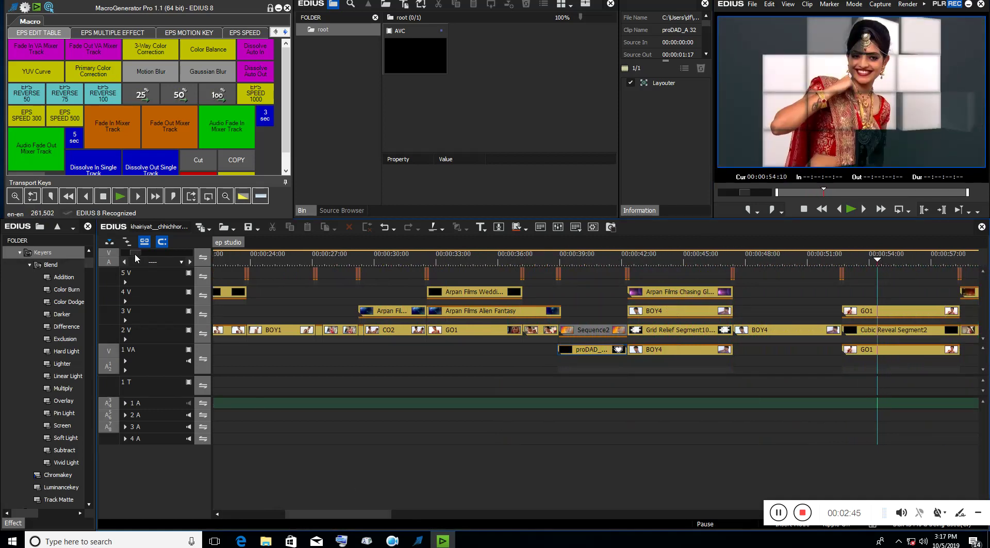
{"action": "left_click_drag", "start_coordinate": [135, 254], "coordinate": [172, 254]}
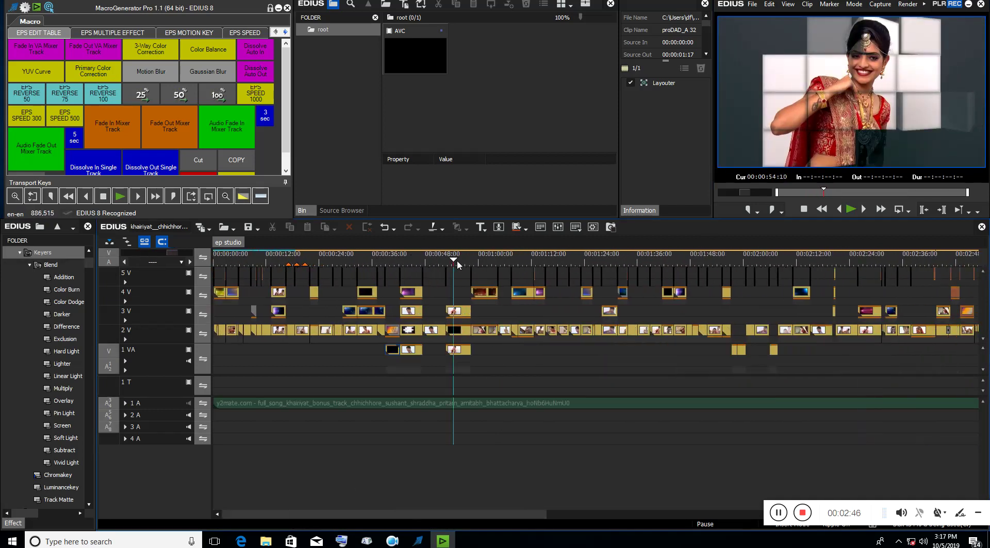
{"action": "left_click_drag", "start_coordinate": [457, 265], "coordinate": [782, 269]}
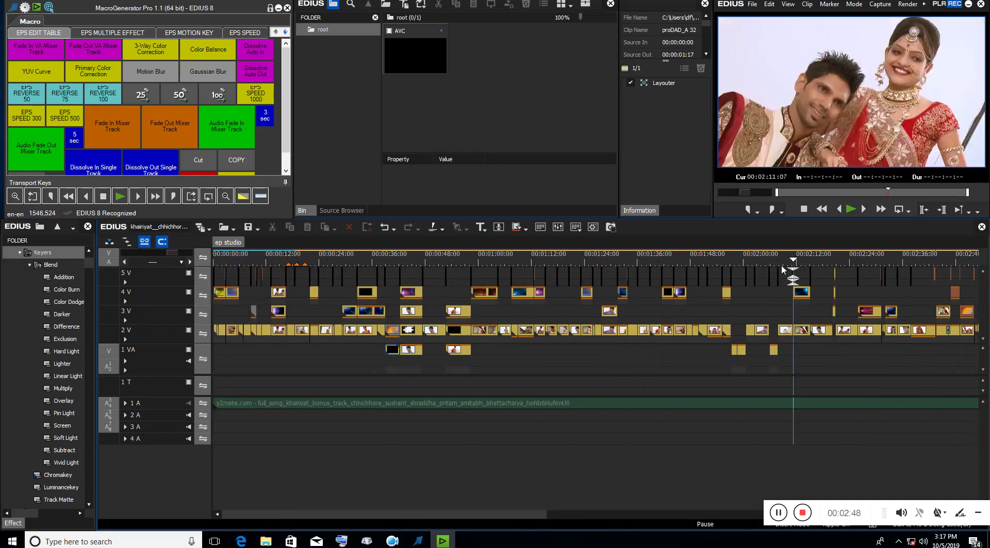
{"action": "left_click_drag", "start_coordinate": [940, 270], "coordinate": [835, 237]}
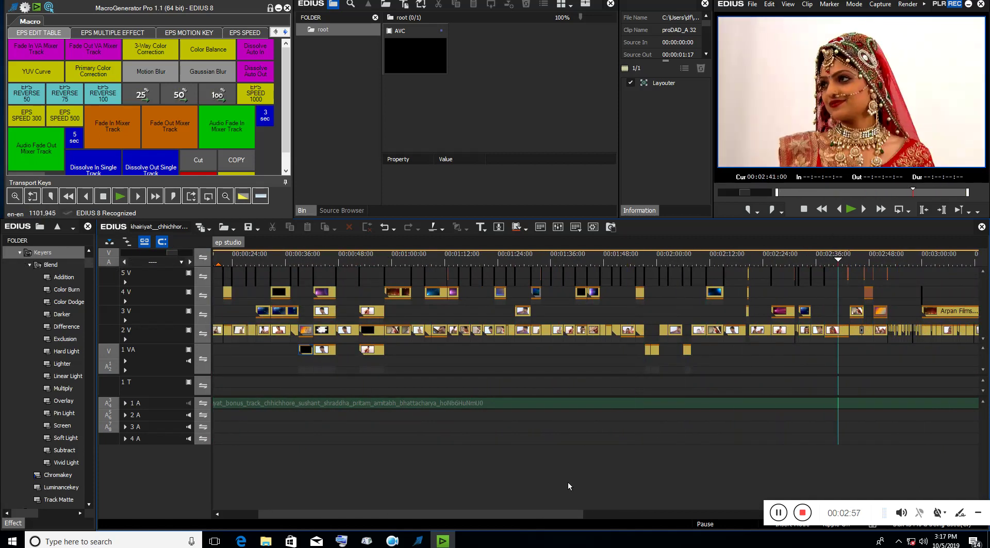
{"action": "left_click_drag", "start_coordinate": [547, 517], "coordinate": [401, 393]}
{"action": "left_click_drag", "start_coordinate": [437, 266], "coordinate": [107, 270]}
{"action": "left_click_drag", "start_coordinate": [252, 279], "coordinate": [649, 276]}
{"action": "left_click_drag", "start_coordinate": [520, 516], "coordinate": [435, 508]}
{"action": "left_click_drag", "start_coordinate": [644, 283], "coordinate": [471, 272]}
- Unmute audio track 1 A and play the sequence with sound from about 00:00:58 and 00:02:24
{"action": "left_click", "coordinate": [188, 405]}
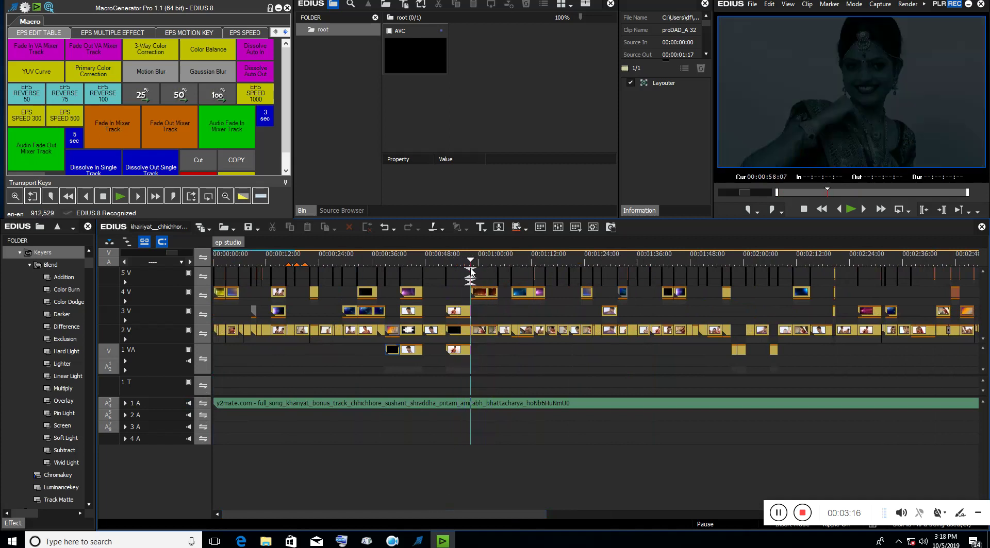
{"action": "left_click", "coordinate": [850, 209]}
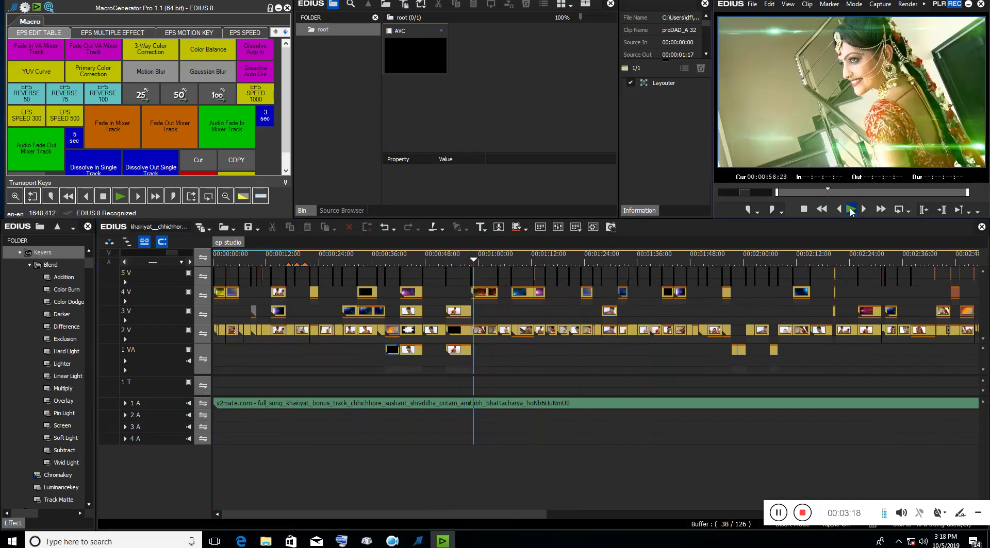
{"action": "left_click", "coordinate": [833, 257]}
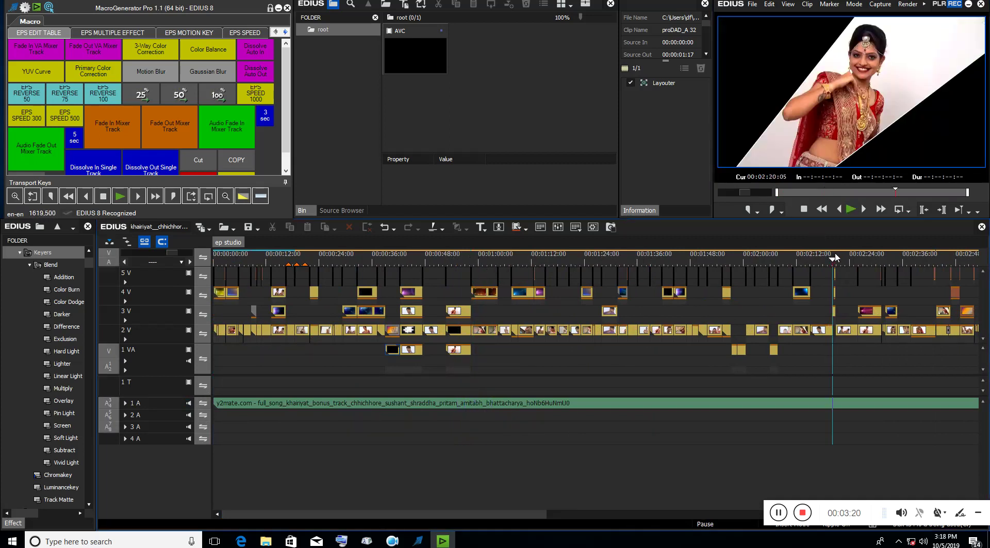
{"action": "left_click_drag", "start_coordinate": [832, 256], "coordinate": [848, 324]}
{"action": "left_click", "coordinate": [851, 209]}
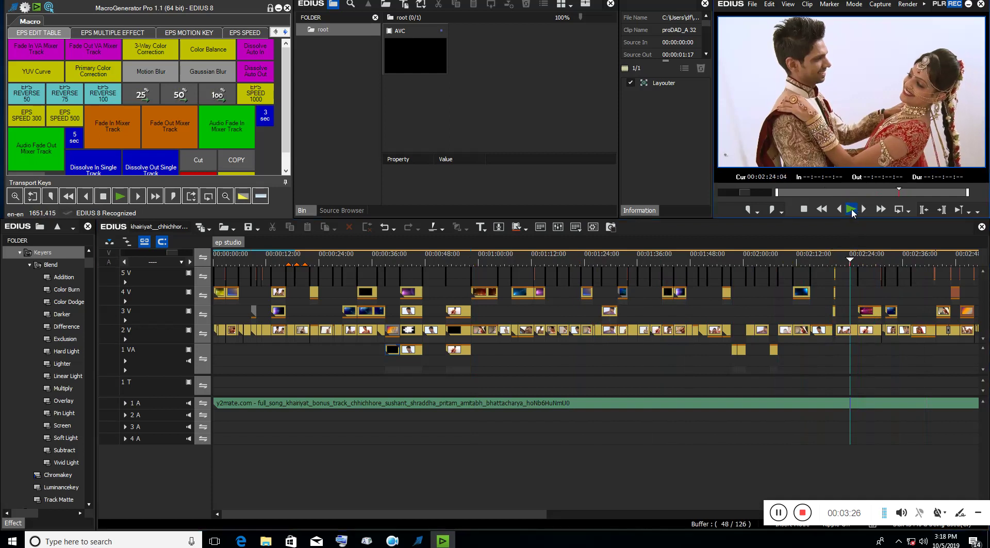
- Check the restored video with sound near the start and around 00:02:49, scrubbing through the clips in between
{"action": "left_click", "coordinate": [257, 353]}
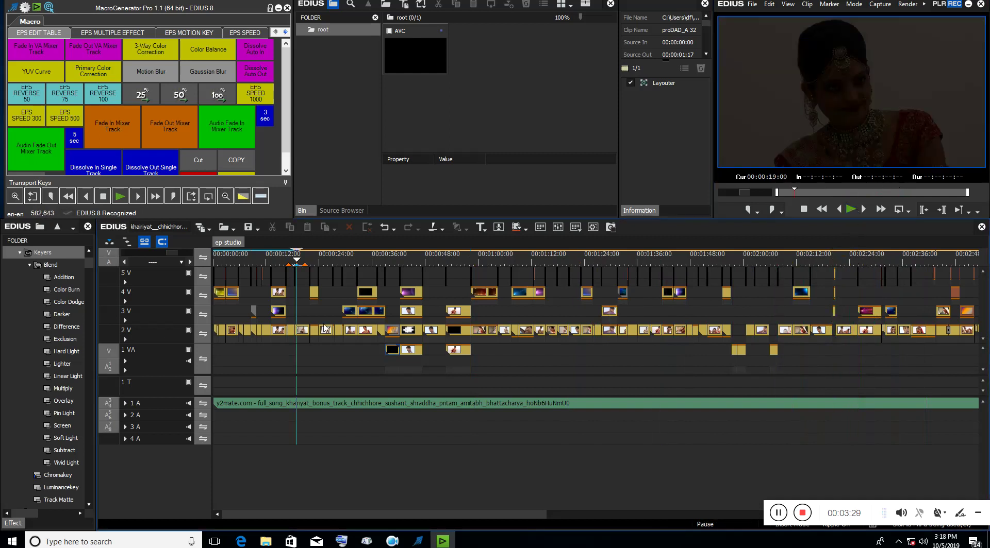
{"action": "left_click_drag", "start_coordinate": [272, 351], "coordinate": [227, 356]}
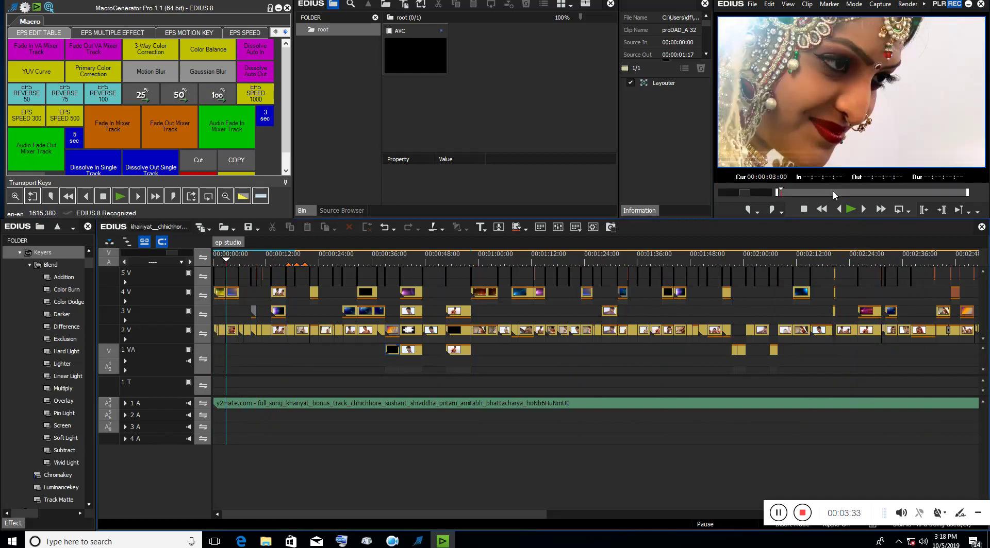
{"action": "left_click", "coordinate": [851, 210]}
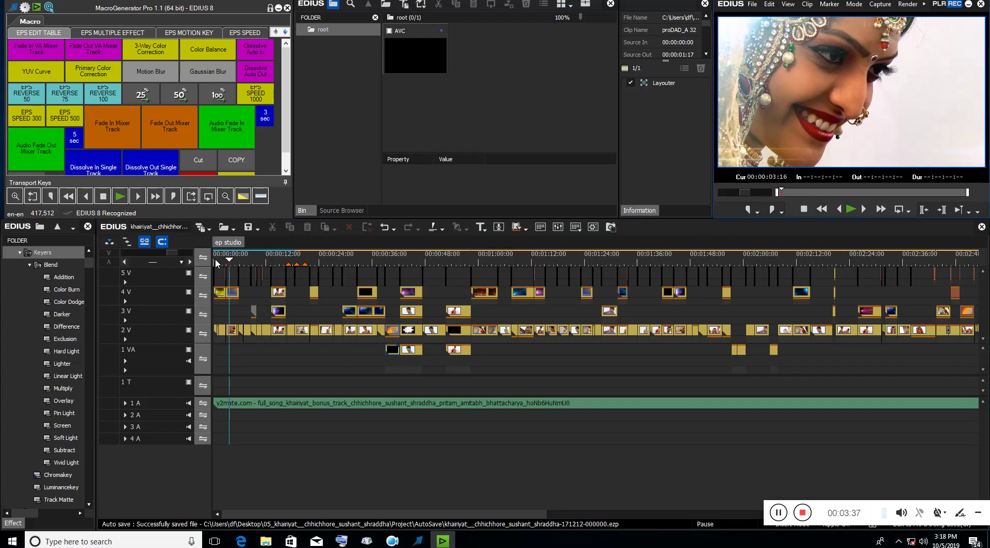
{"action": "mouse_move", "coordinate": [224, 264]}
{"action": "left_mouse_down"}
{"action": "mouse_move", "coordinate": [971, 270]}
{"action": "mouse_move", "coordinate": [844, 292]}
{"action": "left_mouse_up"}
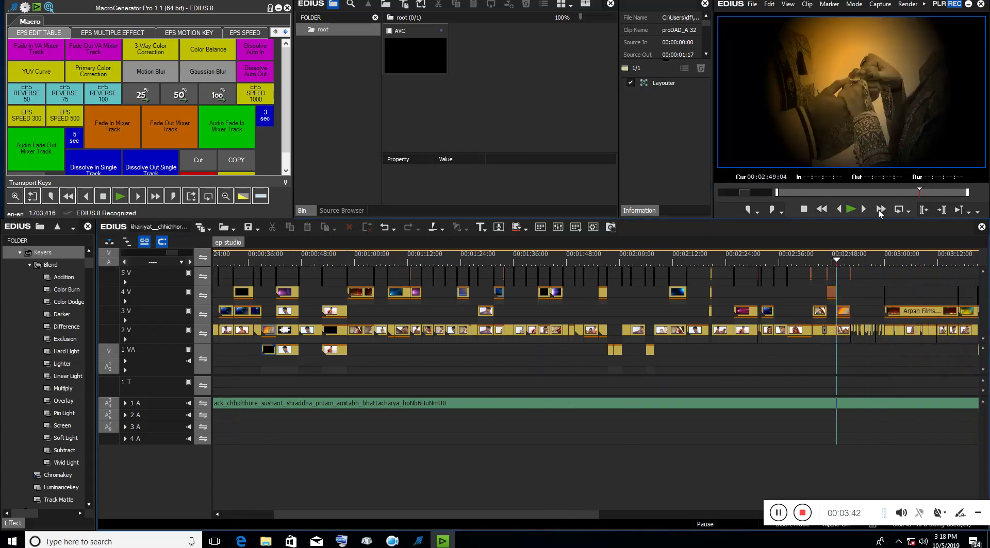
{"action": "left_click", "coordinate": [825, 252]}
{"action": "left_click", "coordinate": [851, 211]}
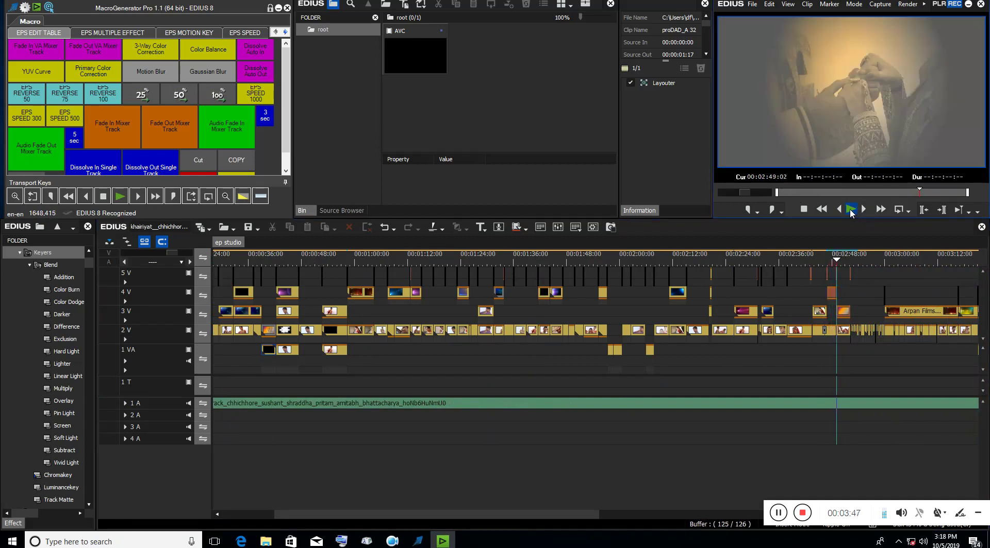
{"action": "left_click", "coordinate": [851, 210]}
{"action": "left_click_drag", "start_coordinate": [844, 263], "coordinate": [3, 294]}
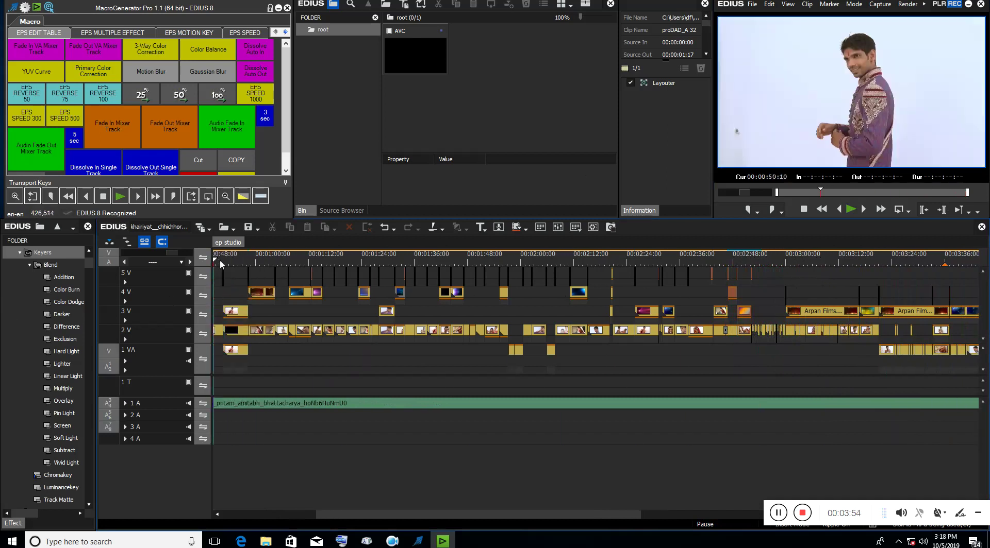